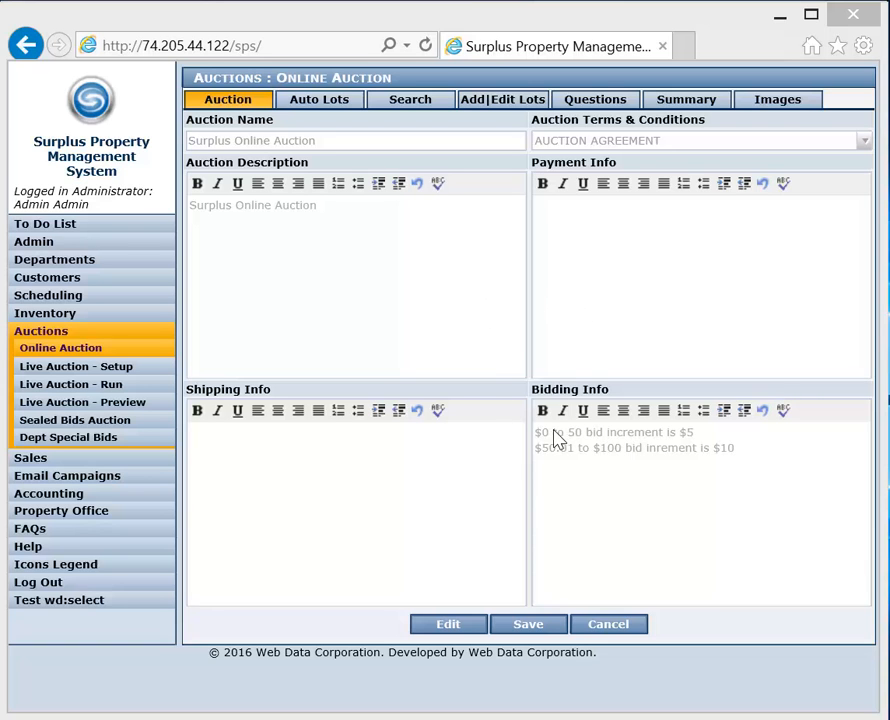
- Find inventory items by Inventory # 113 for auto lots and select items 11303, 11305 and 11306
click(333, 104)
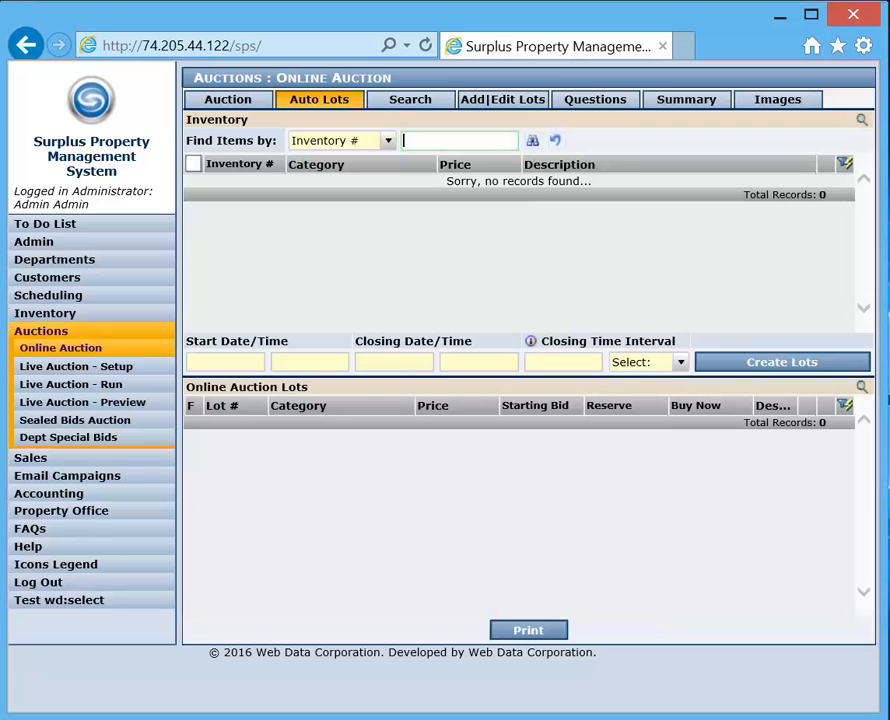
text(113)
click(536, 146)
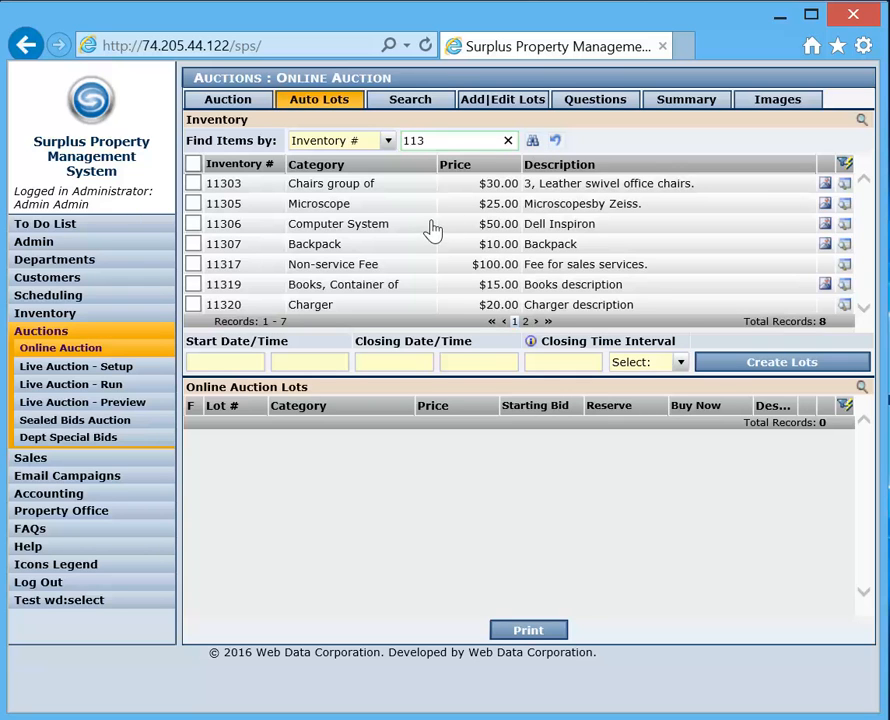
click(193, 183)
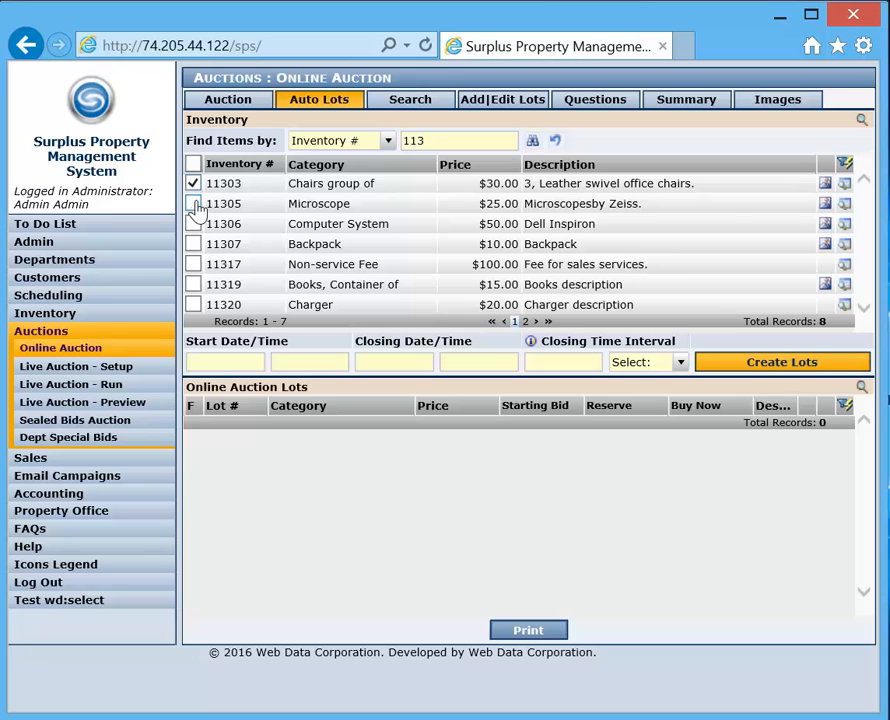
click(193, 204)
click(193, 224)
- Set the lots' start date and time to 10/02/2016, 09:00 AM
click(228, 362)
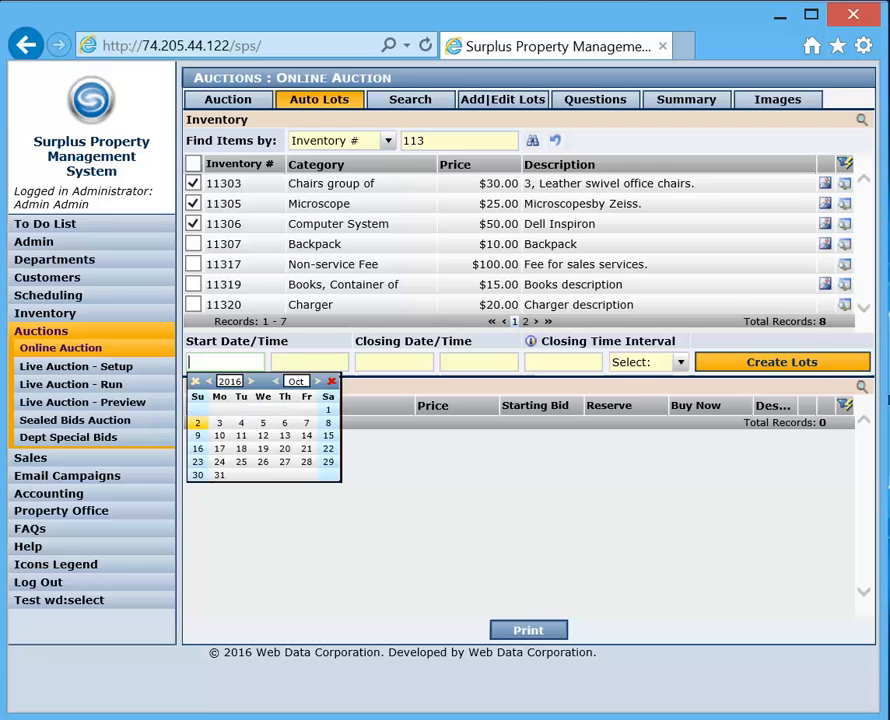
click(197, 423)
key(Tab)
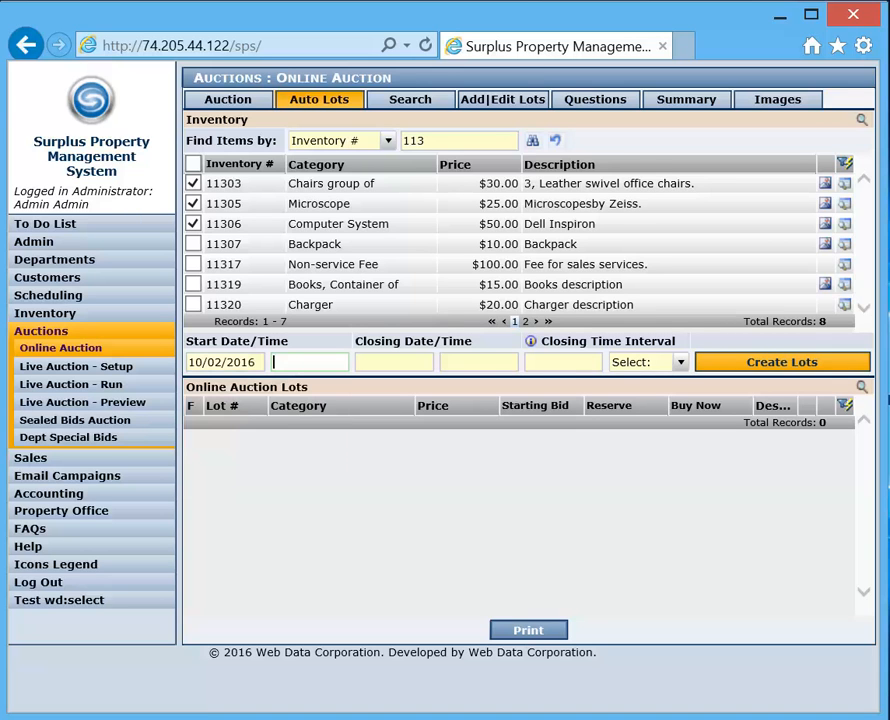
text(900)
key(BackSpace)
key(BackSpace)
key(BackSpace)
text(0900)
key(Tab)
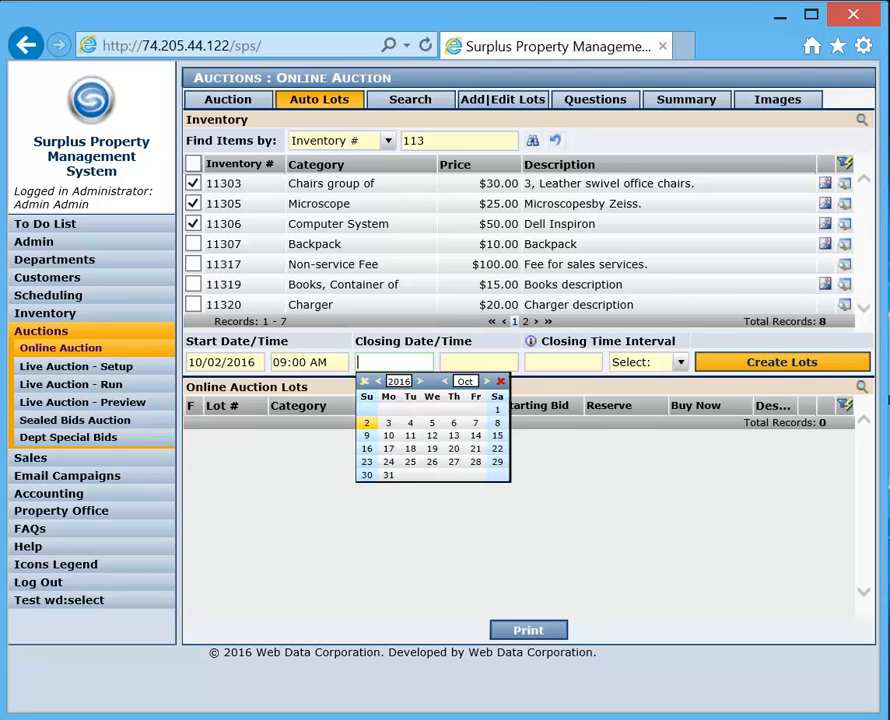
- Set the lots' closing date and time to 10/14/2016, 06:00 PM
click(473, 437)
text(1800)
key(Tab)
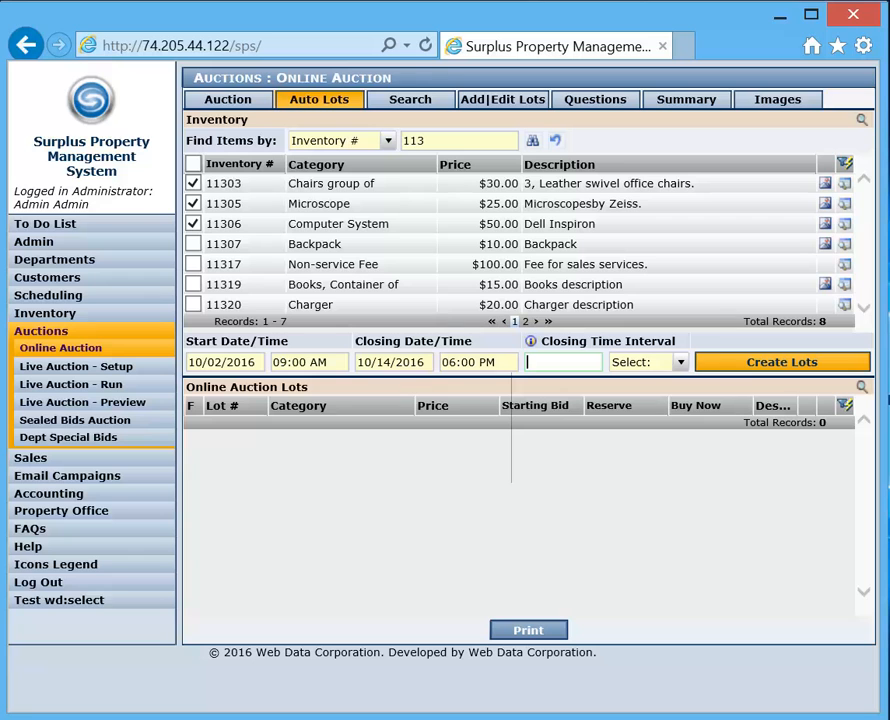
- Set the closing time interval to 1 minute and create the online auction lots from the selected items
text(1)
click(679, 364)
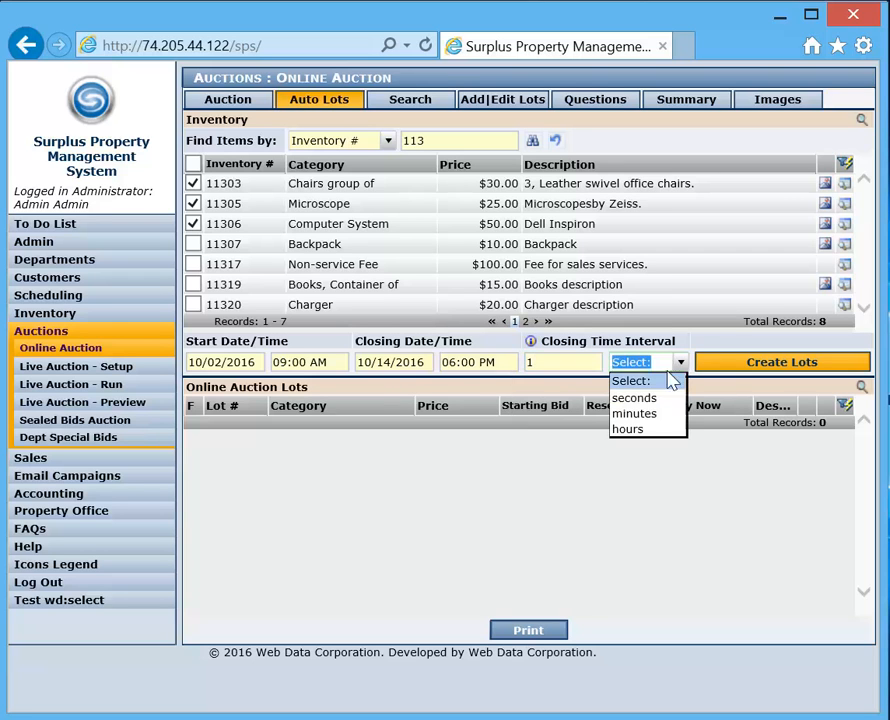
click(634, 414)
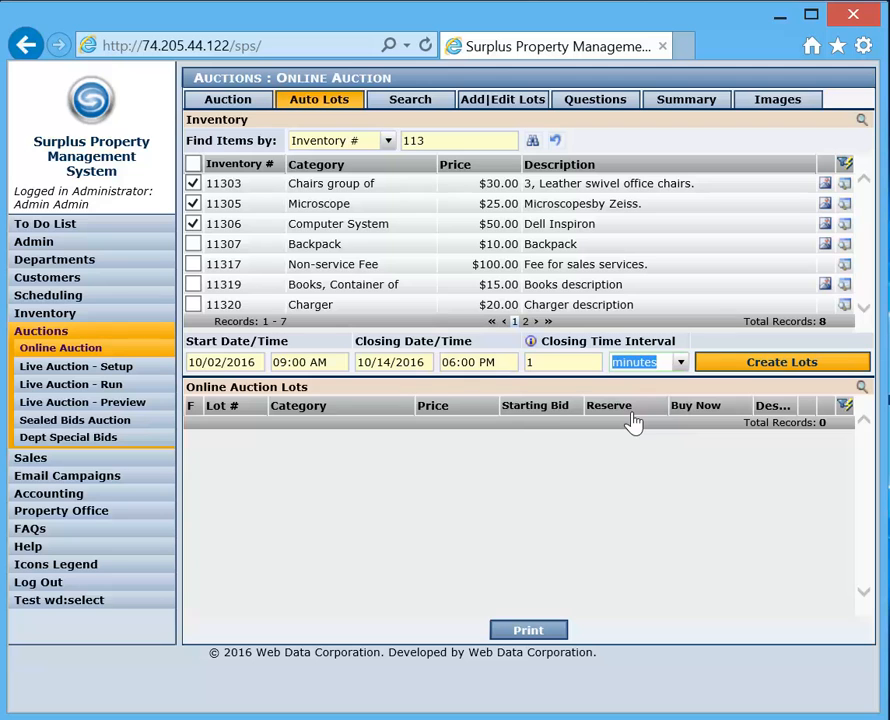
click(778, 366)
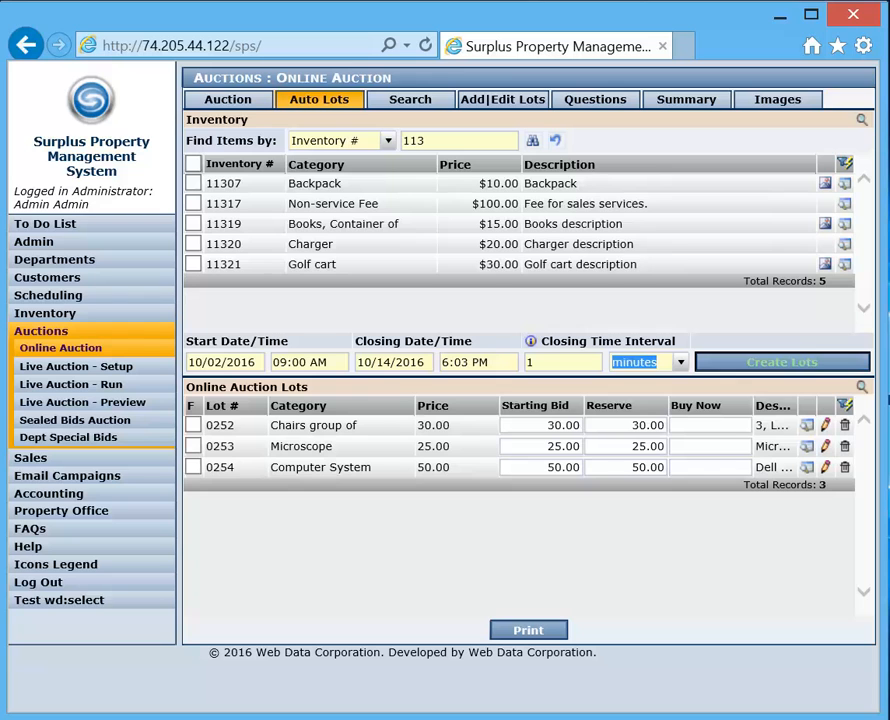
- Set the Buy Now price of lot 0252, Chairs group of, to 40
click(711, 426)
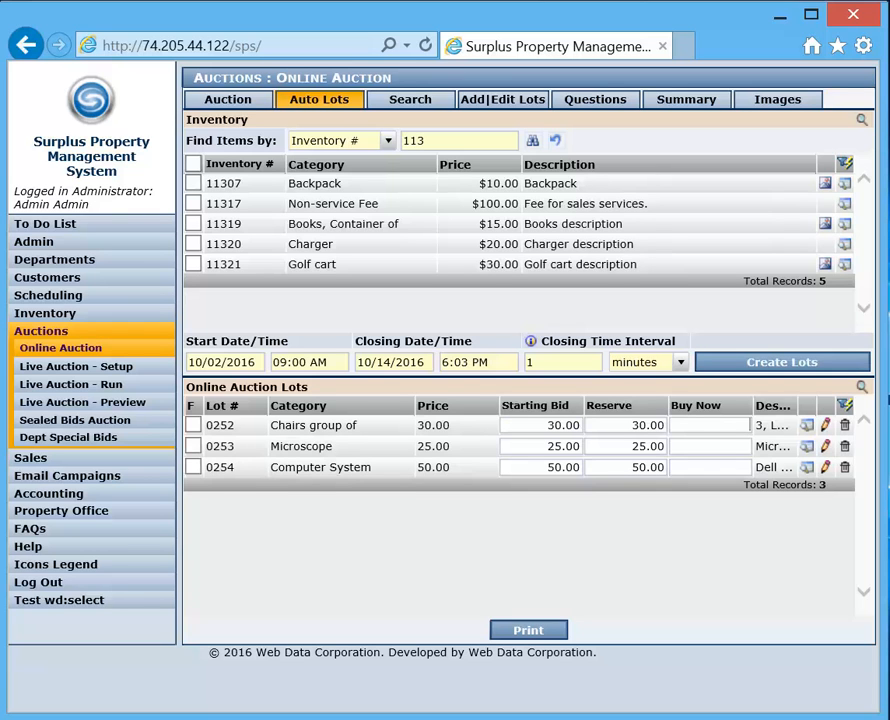
text(40)
key(Tab)
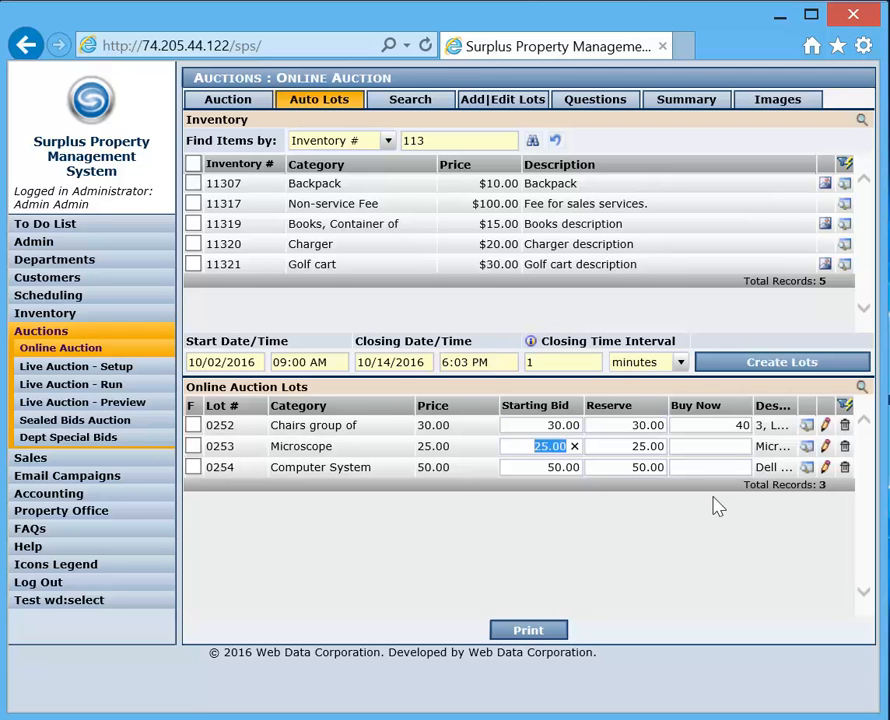
click(710, 447)
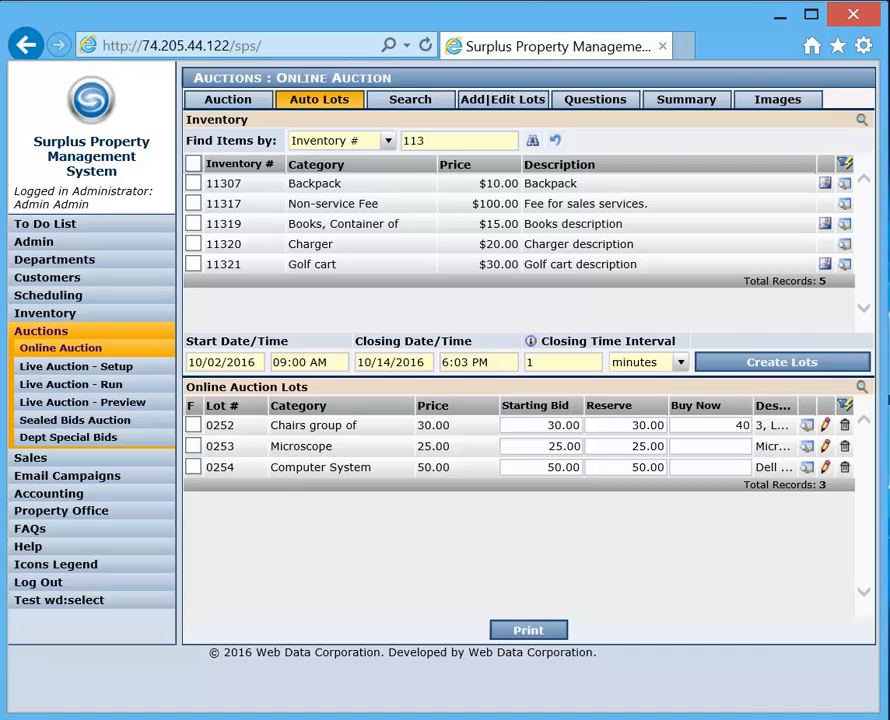
- Switch to the public bidder site in the other browser, reload it and show the online auction's current lots
click(10, 655)
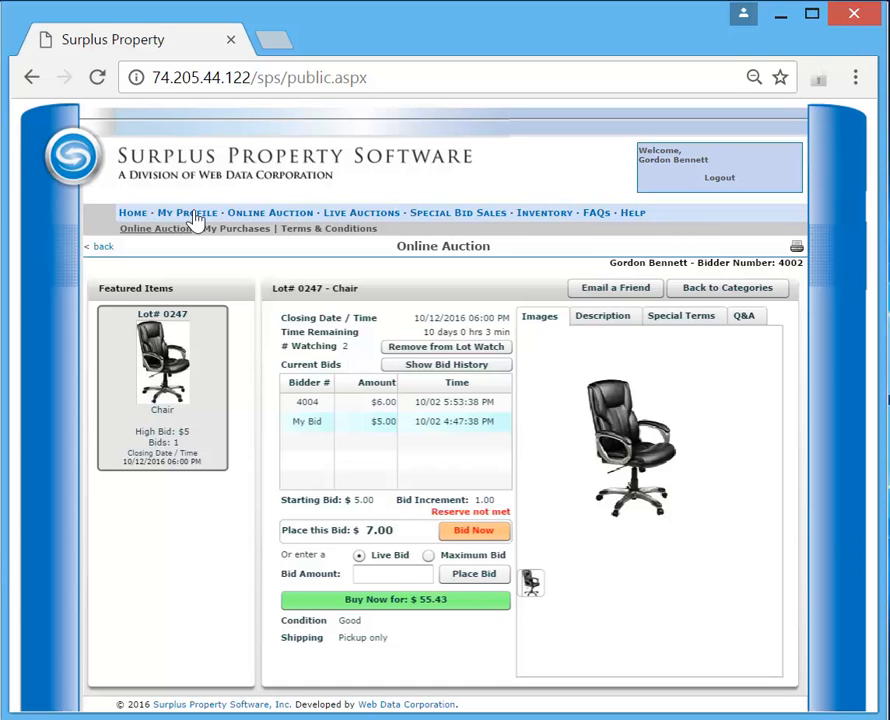
click(95, 82)
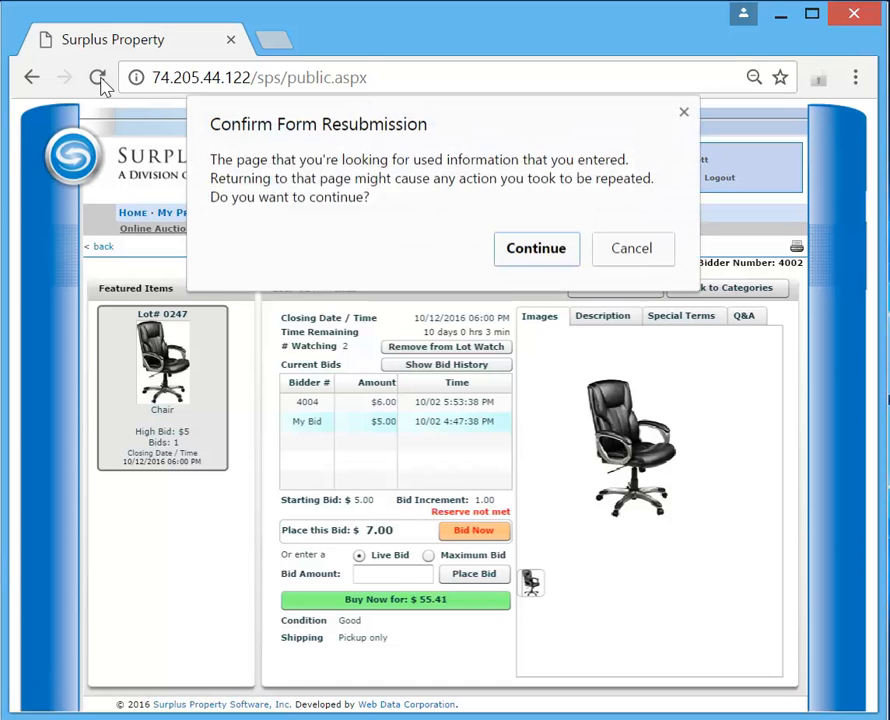
click(542, 248)
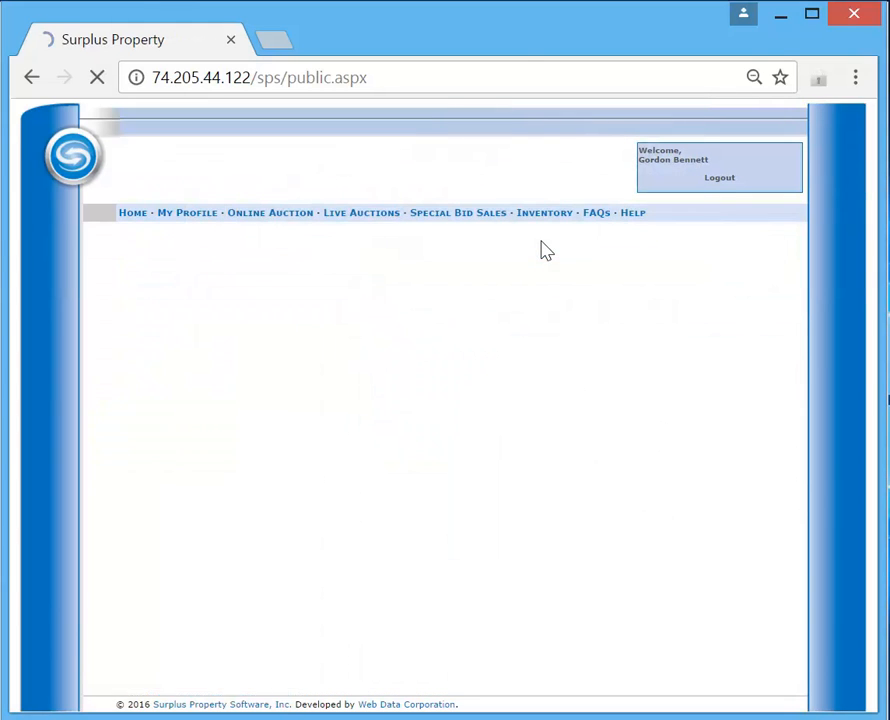
click(269, 214)
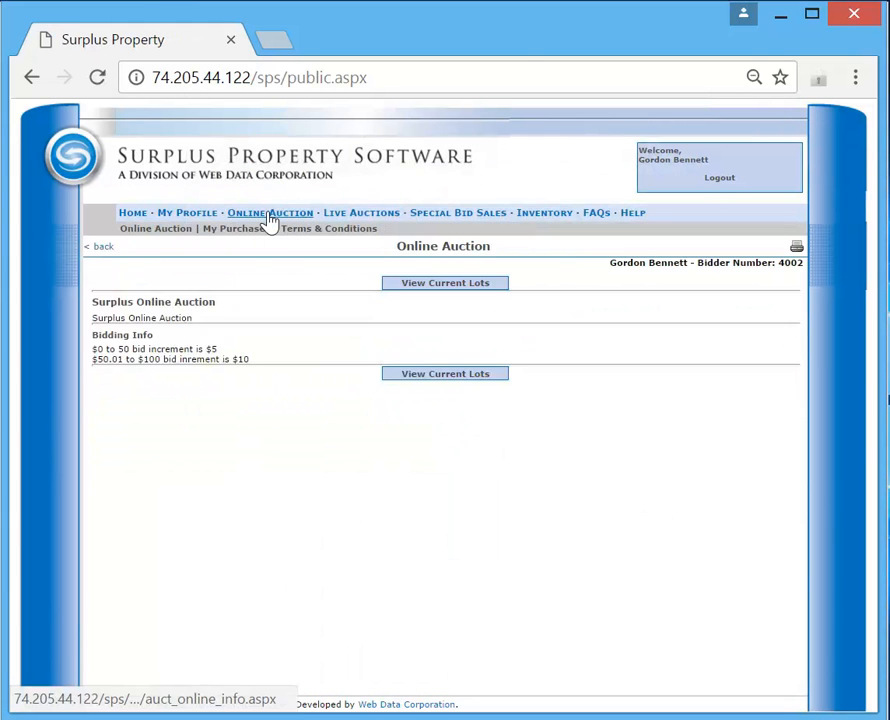
click(445, 284)
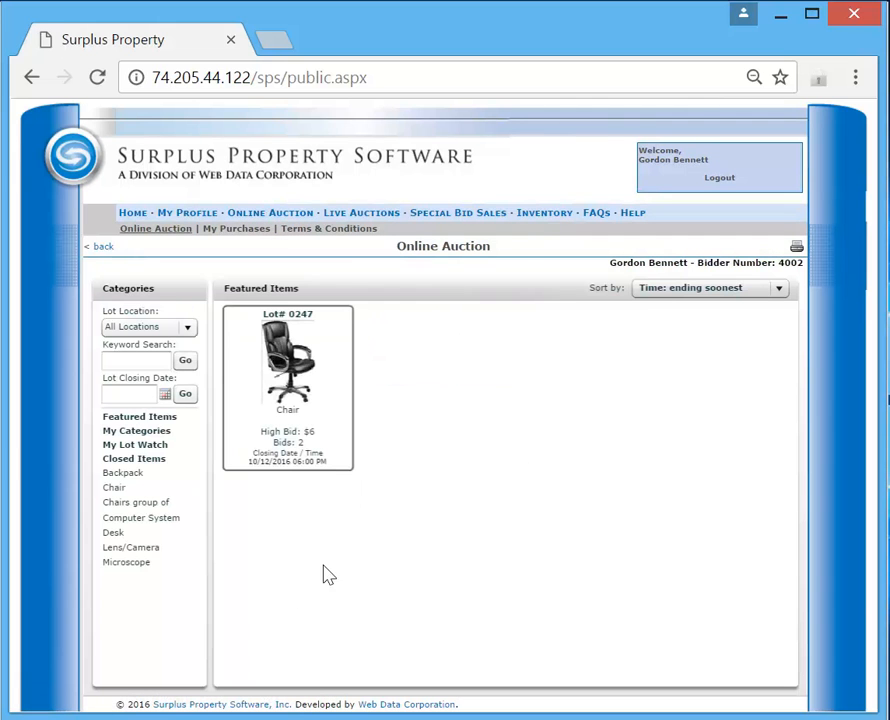
- Browse the Microscope, Lens/Camera, Desk, Computer System and Chairs group of categories, and view lot 0250
click(129, 567)
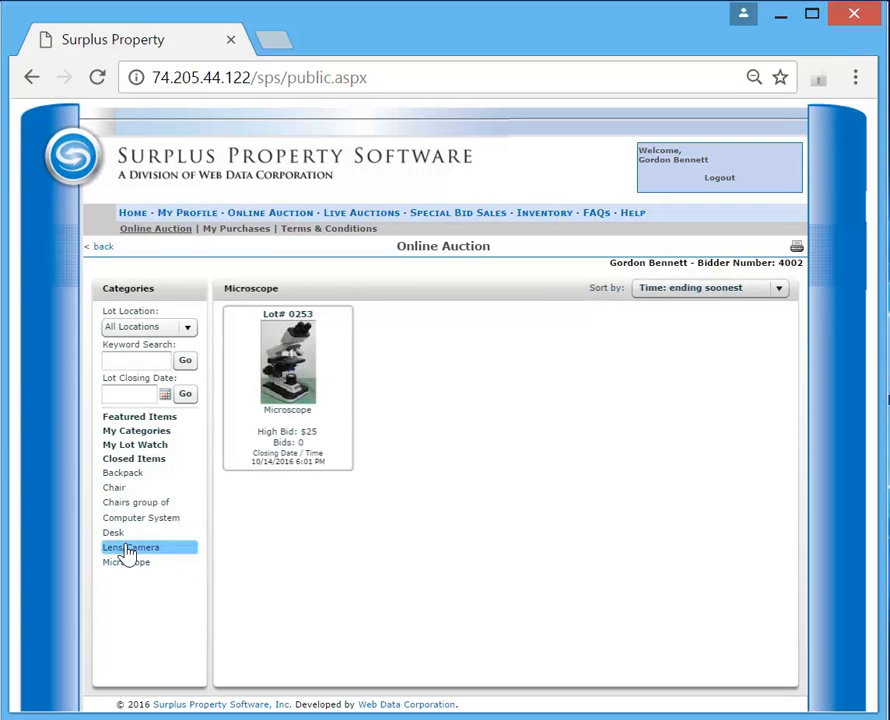
click(128, 548)
click(113, 535)
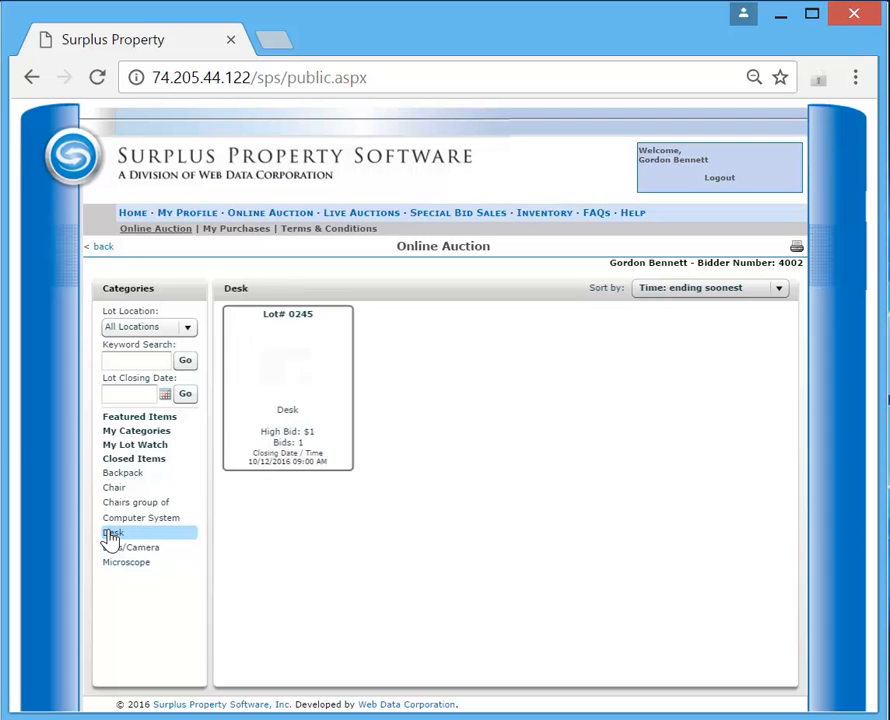
click(130, 520)
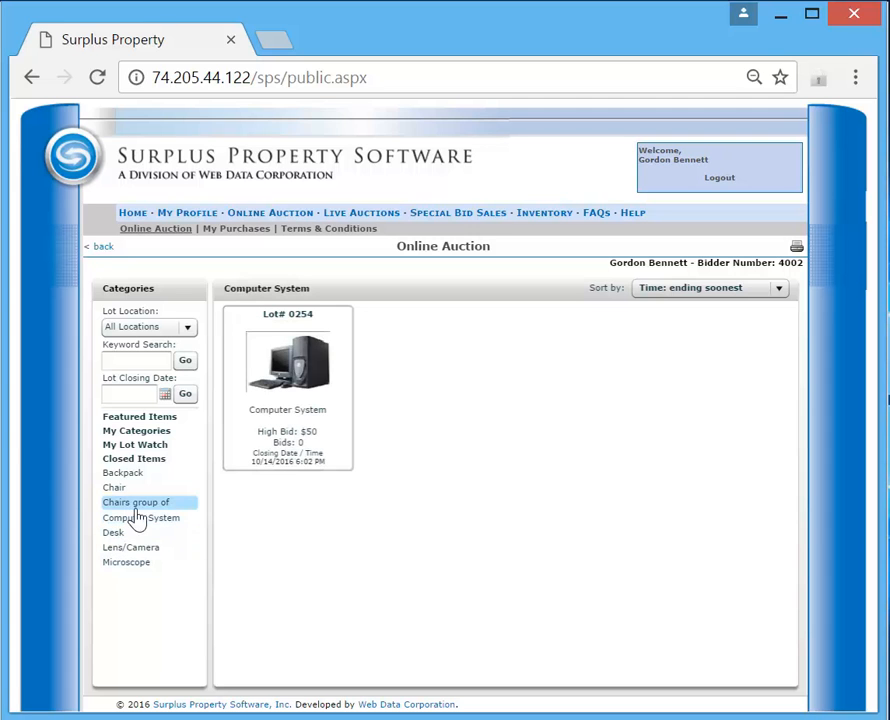
click(145, 508)
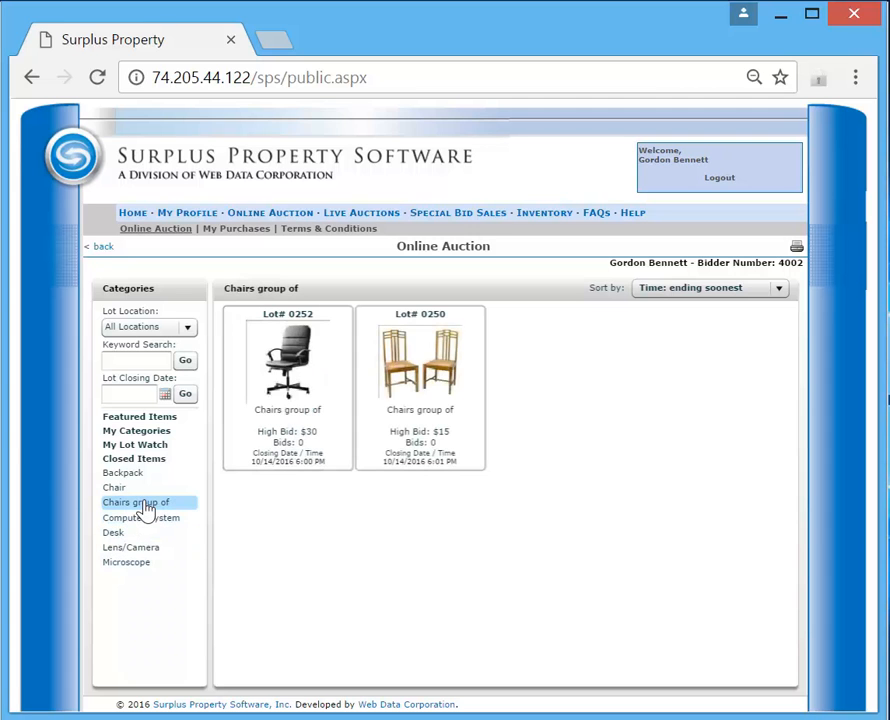
click(407, 370)
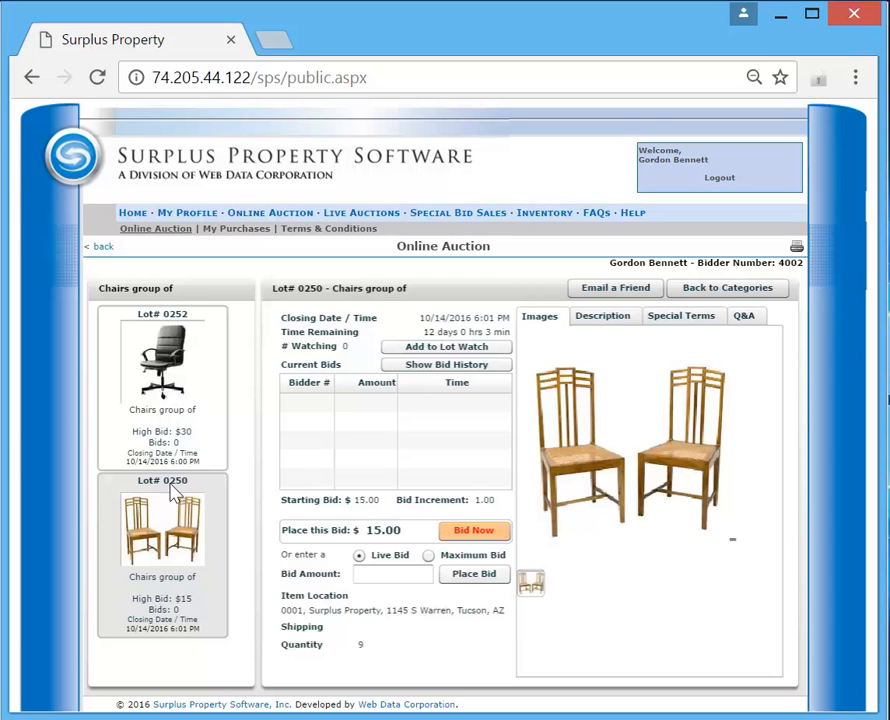
- Open lot 0252, the black office chairs, and place bids of $30.00 and $32.00 at the offered increments
click(155, 400)
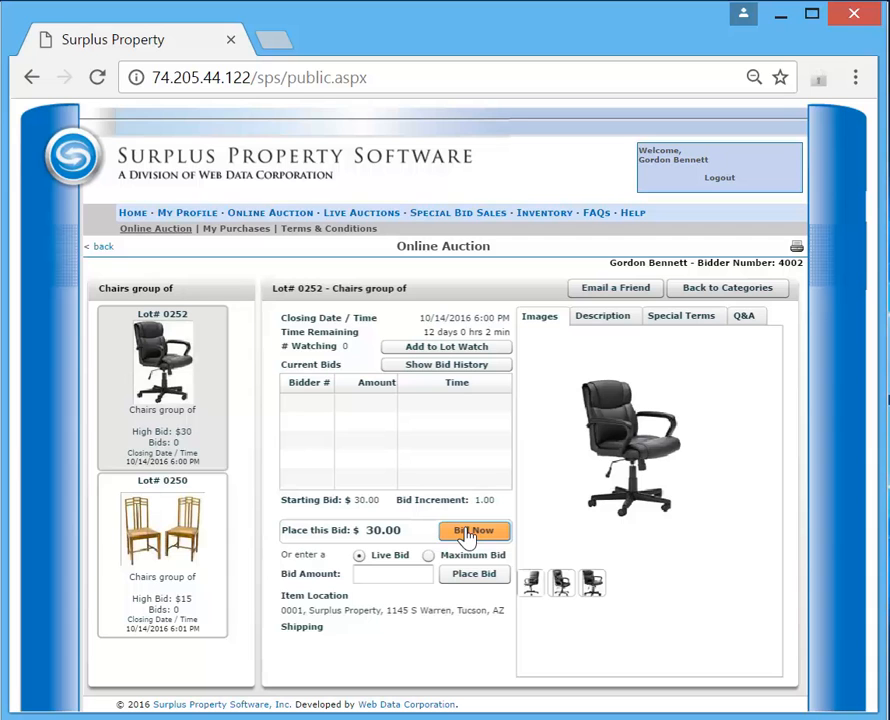
click(470, 533)
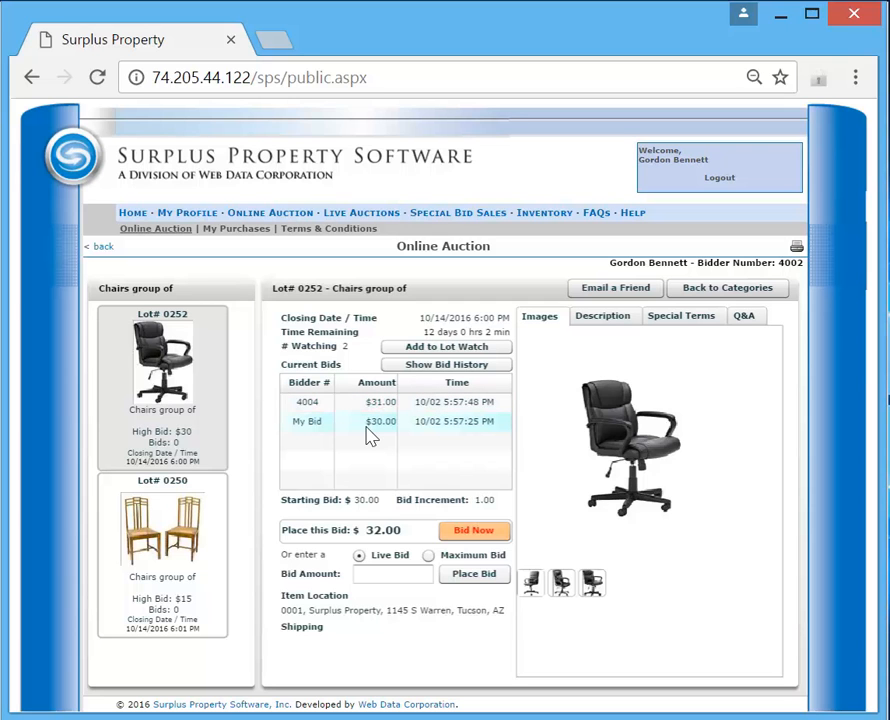
click(473, 544)
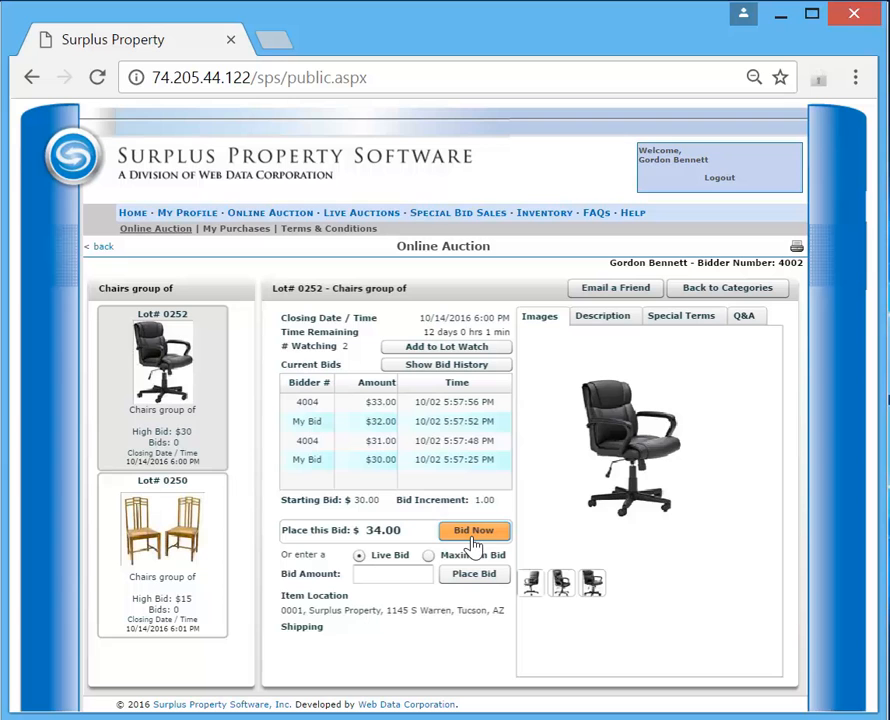
- Place and confirm a live bid of $40.00 on lot 0252
click(395, 574)
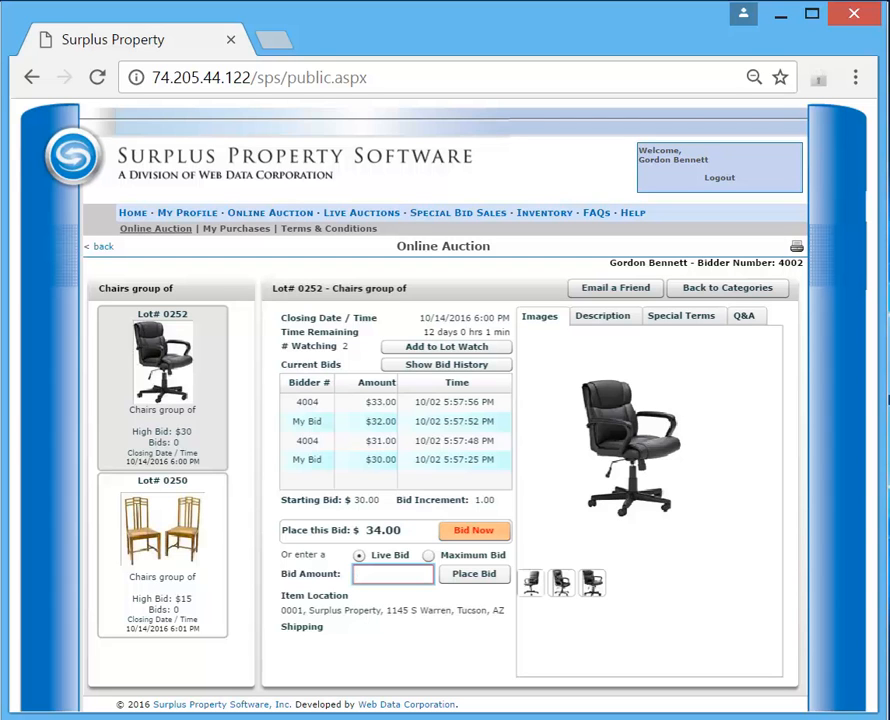
text(40)
click(471, 576)
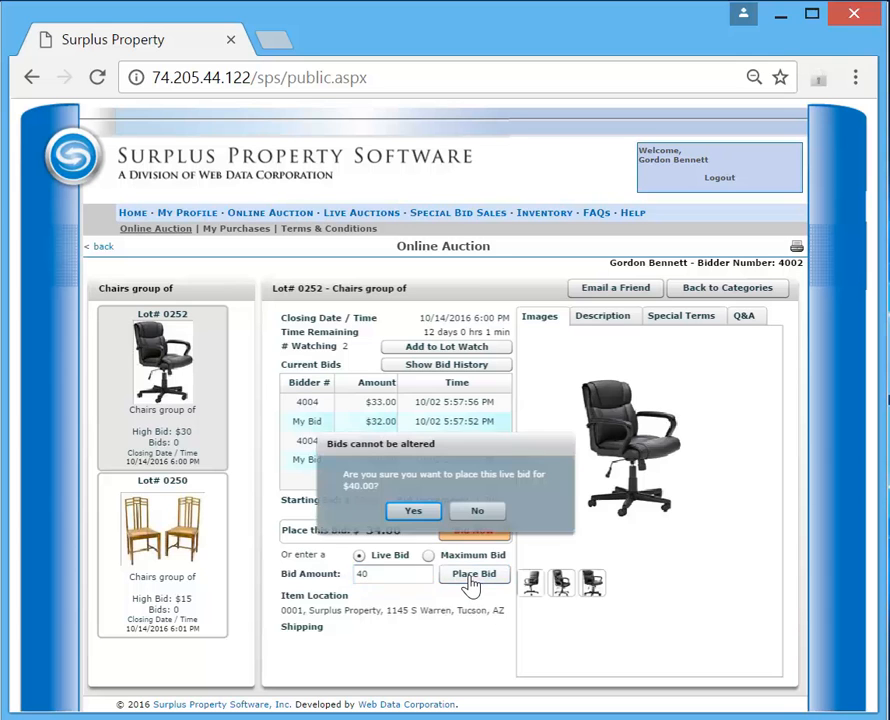
click(414, 512)
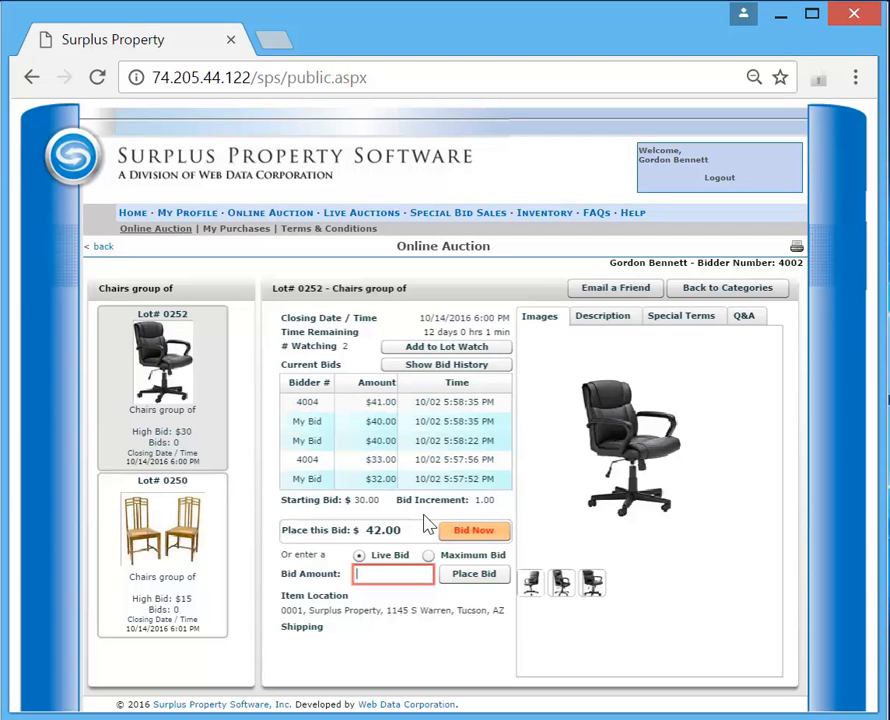
- Keep raising the bid on lot 0252 through $42, $44, $46 and $48, and accept the increase beyond the existing maximum bid to $52.00
click(474, 533)
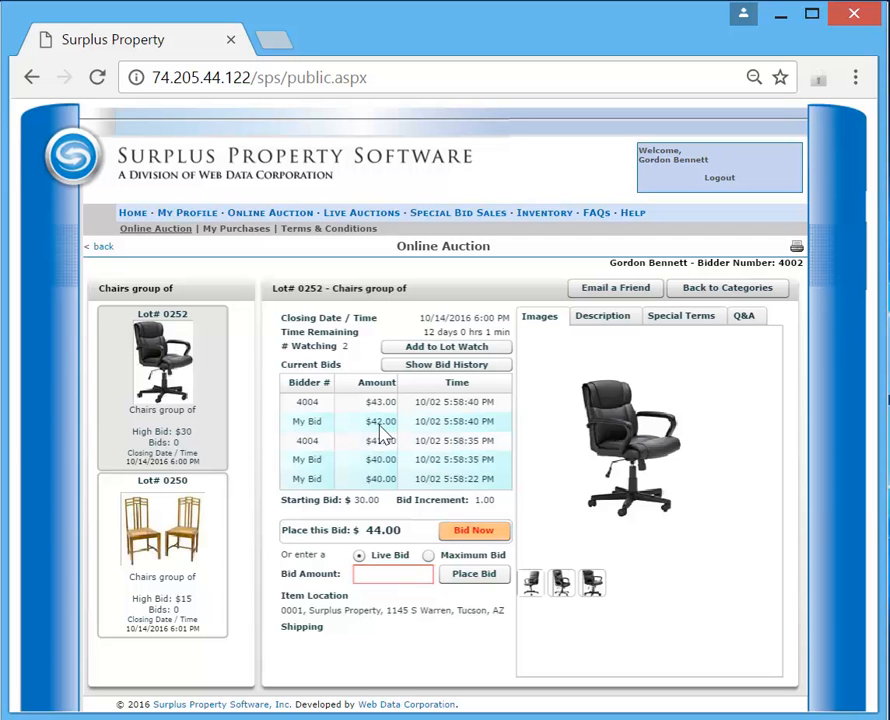
click(474, 536)
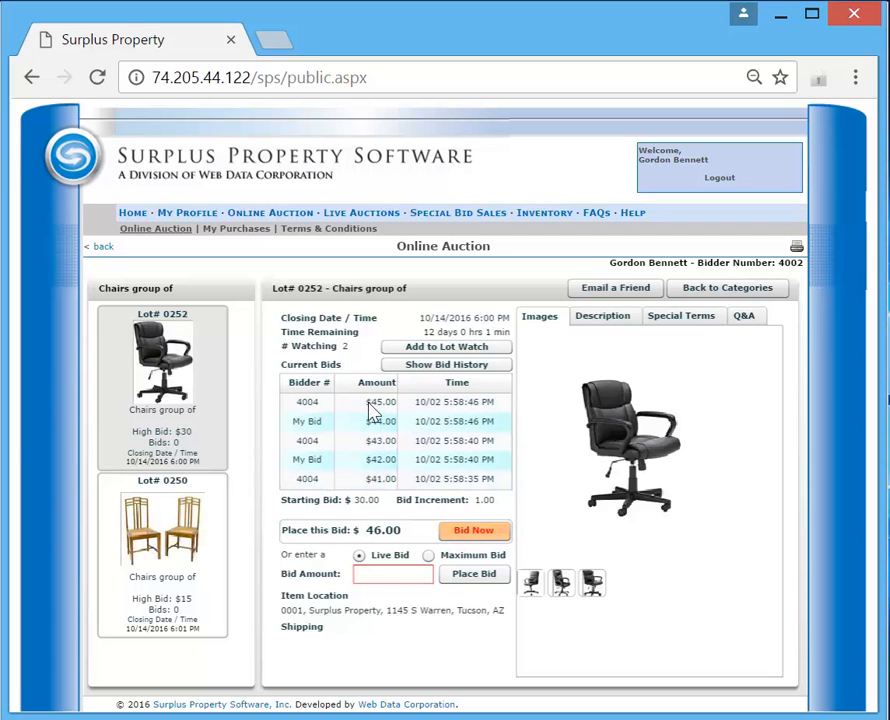
click(472, 533)
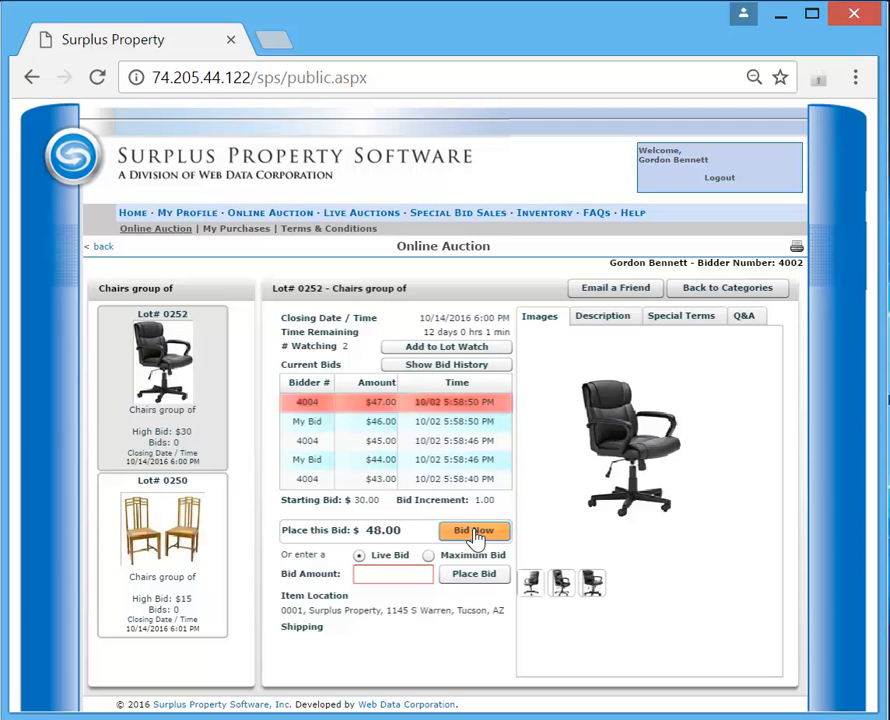
click(474, 536)
click(474, 535)
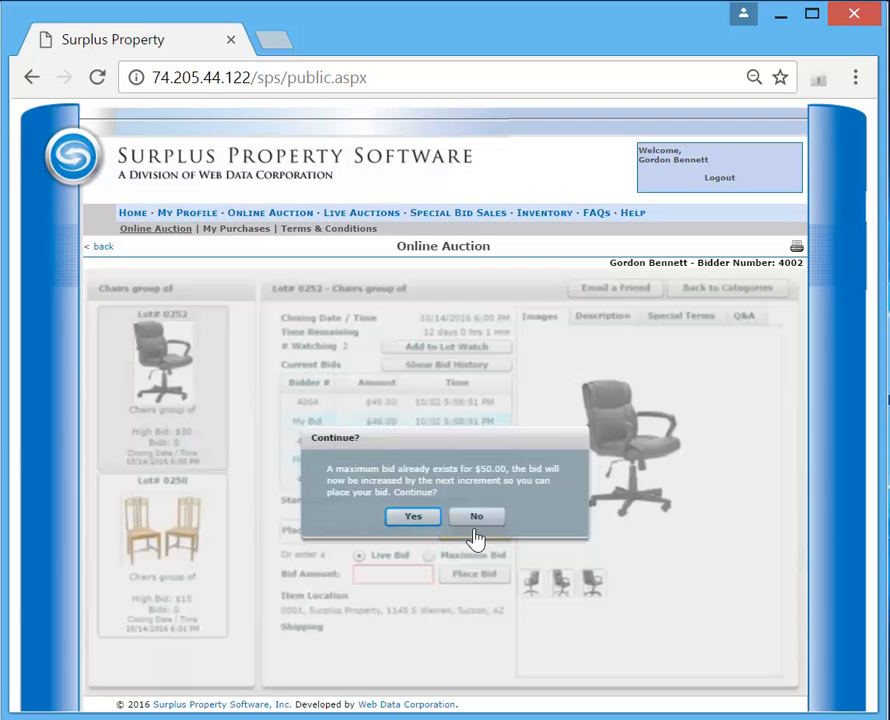
click(414, 517)
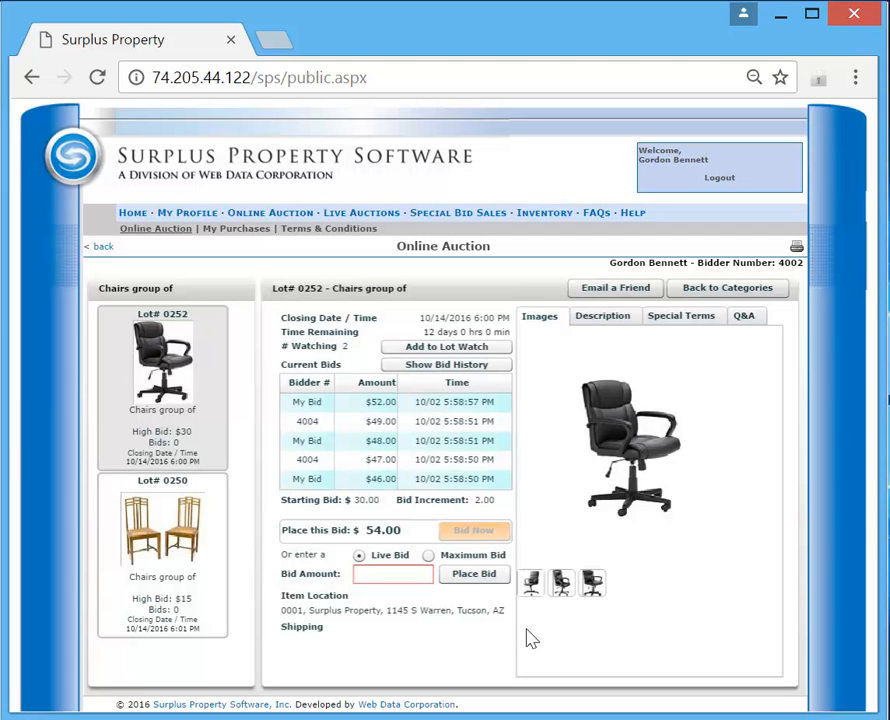
- View the description, special terms and Q&A sections of lot 0252
click(610, 318)
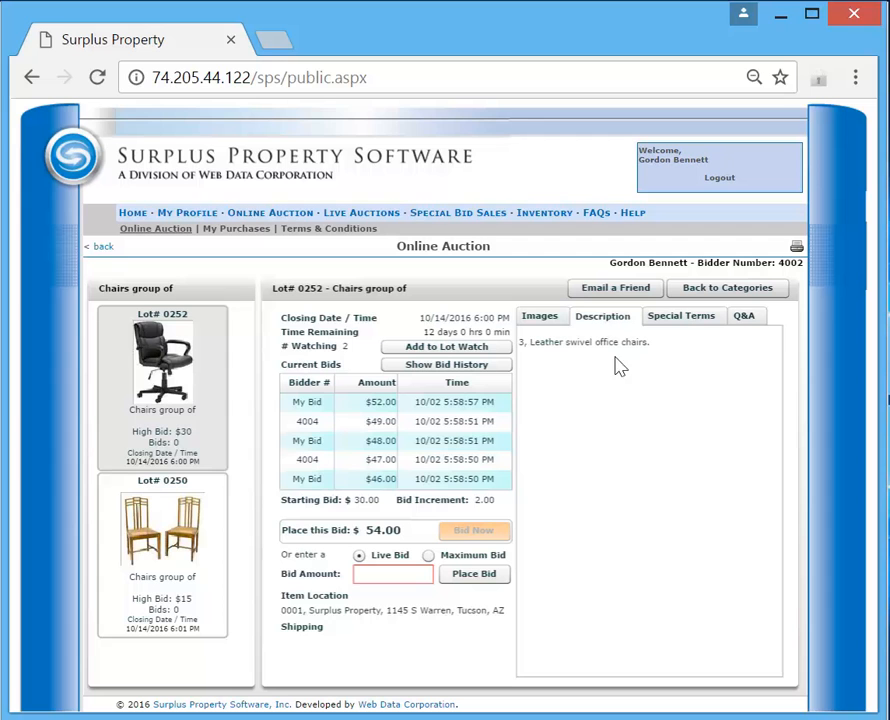
click(684, 320)
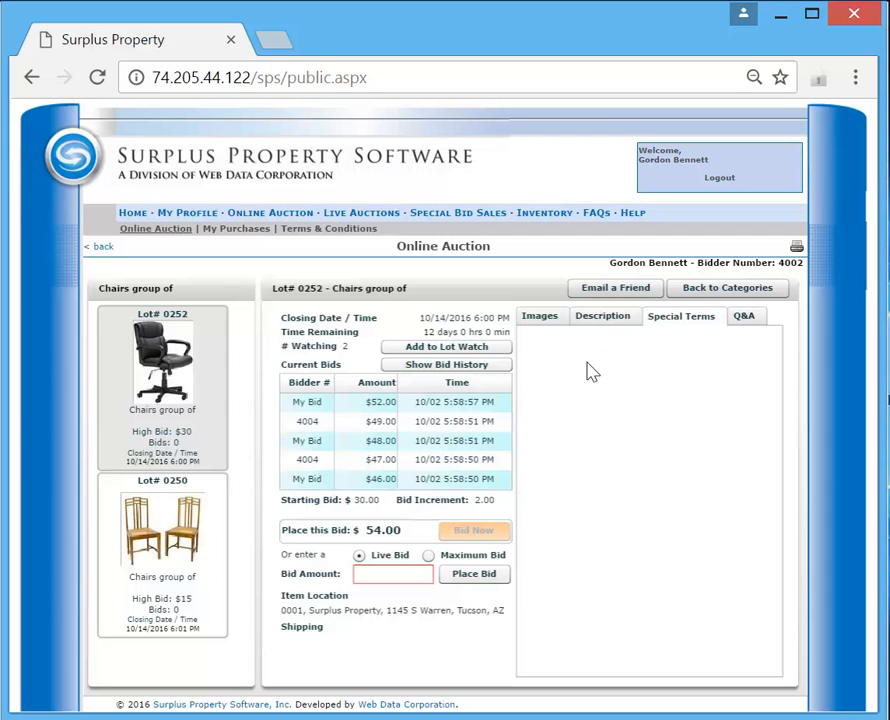
click(748, 322)
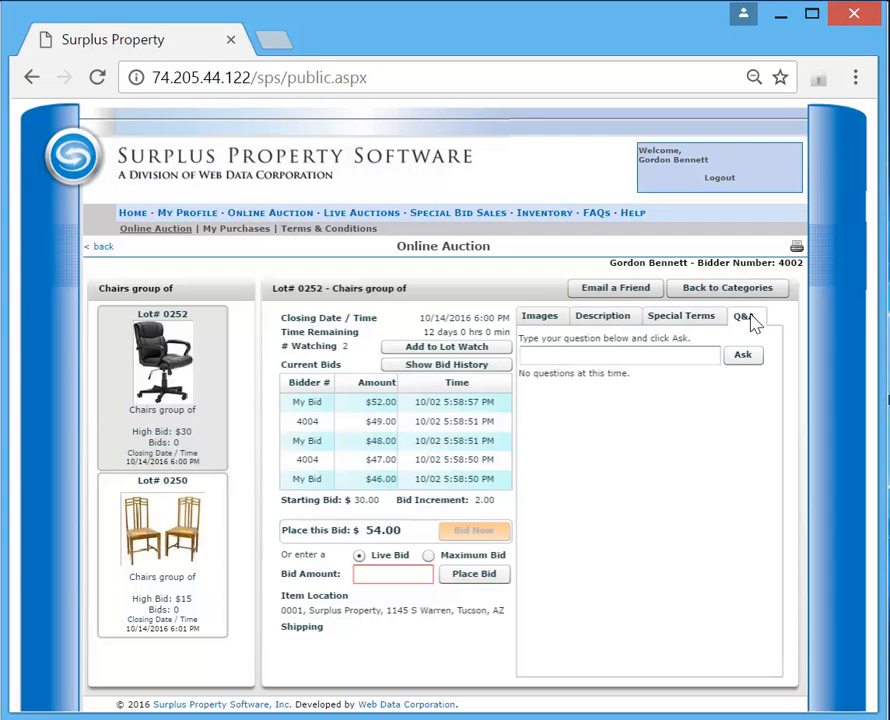
- Submit the question "Do they swivel?" about the chairs in lot 0252
click(640, 355)
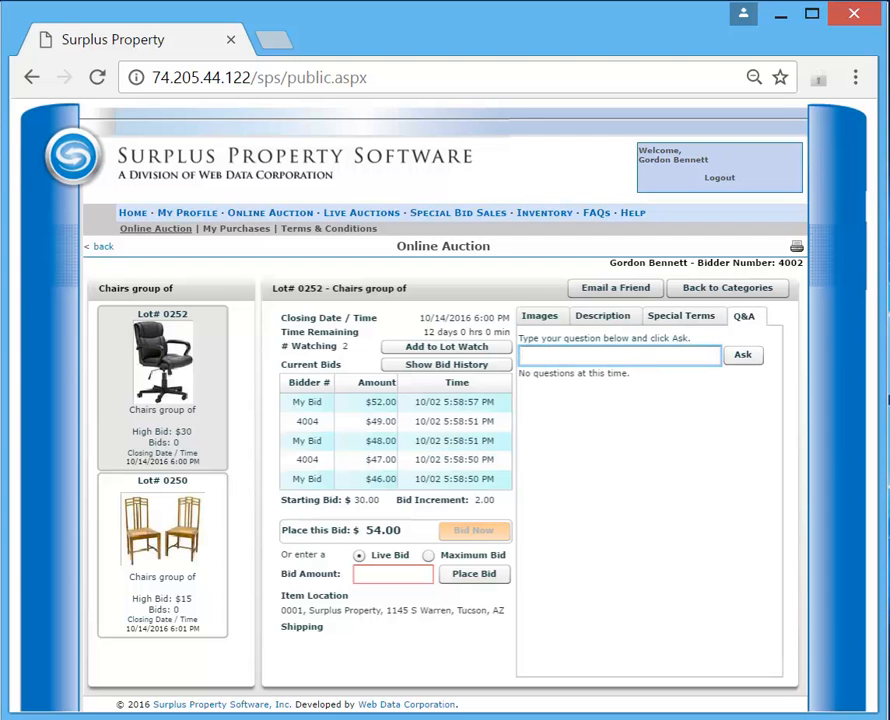
text(Do they swivel?)
click(743, 357)
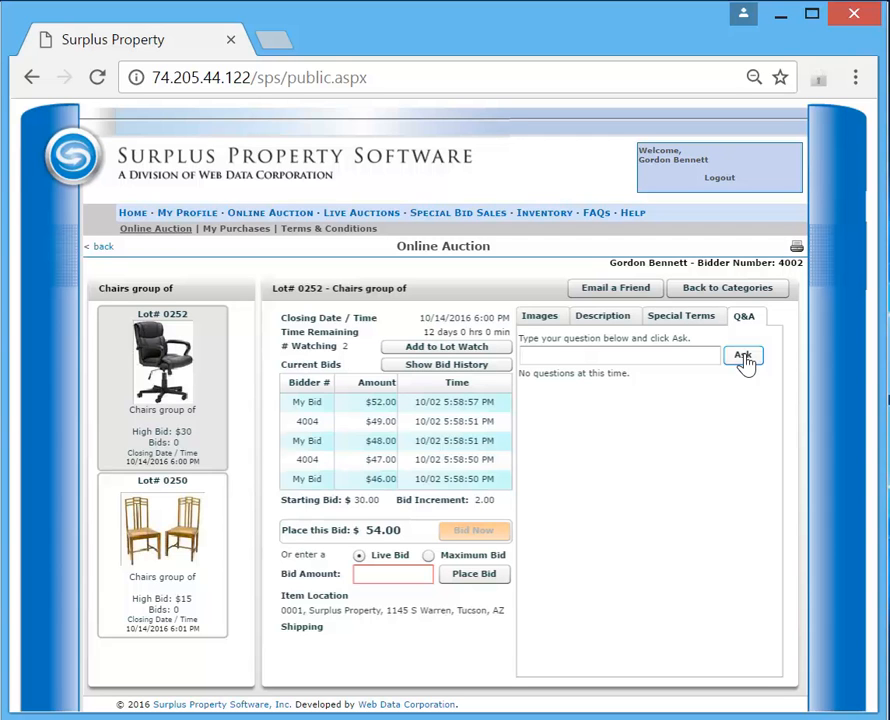
- View the Email a Friend form for lot 0252 and close it without sending
click(612, 292)
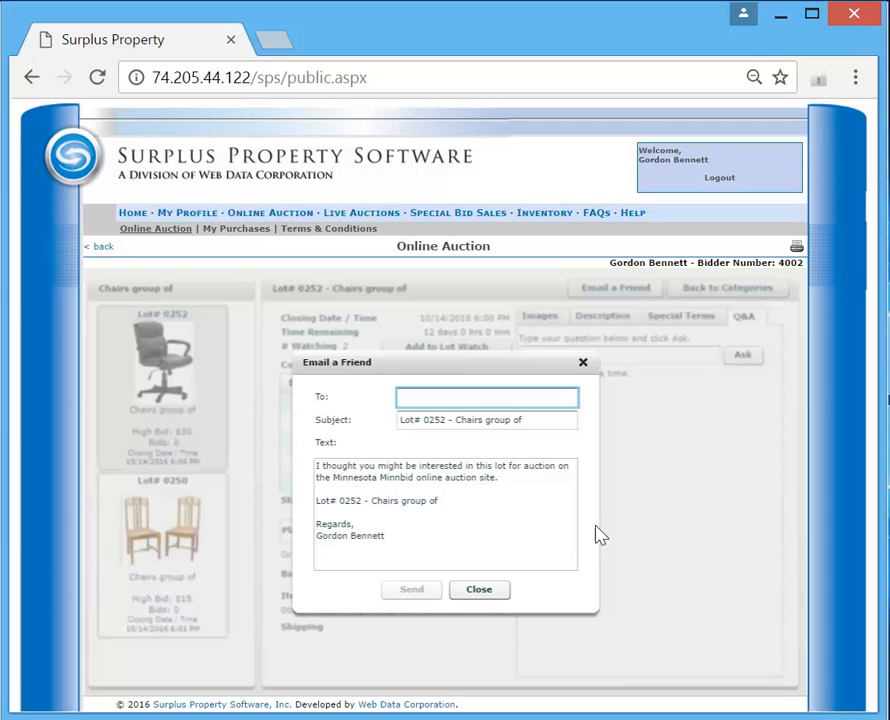
click(499, 591)
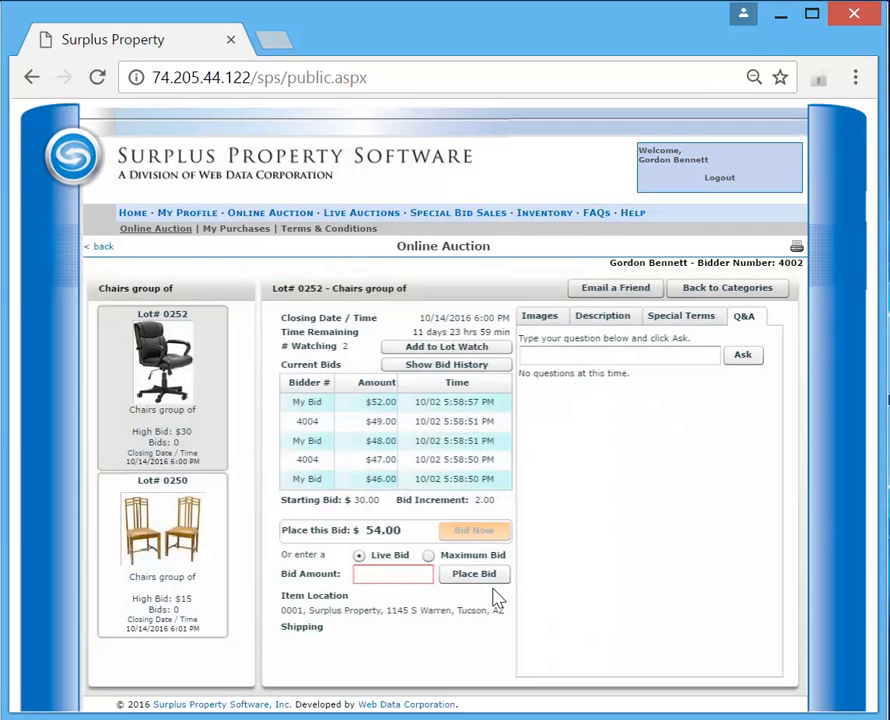
- Add lot 0252 to the lot watch and return to the categories to show My Lot Watch
click(446, 347)
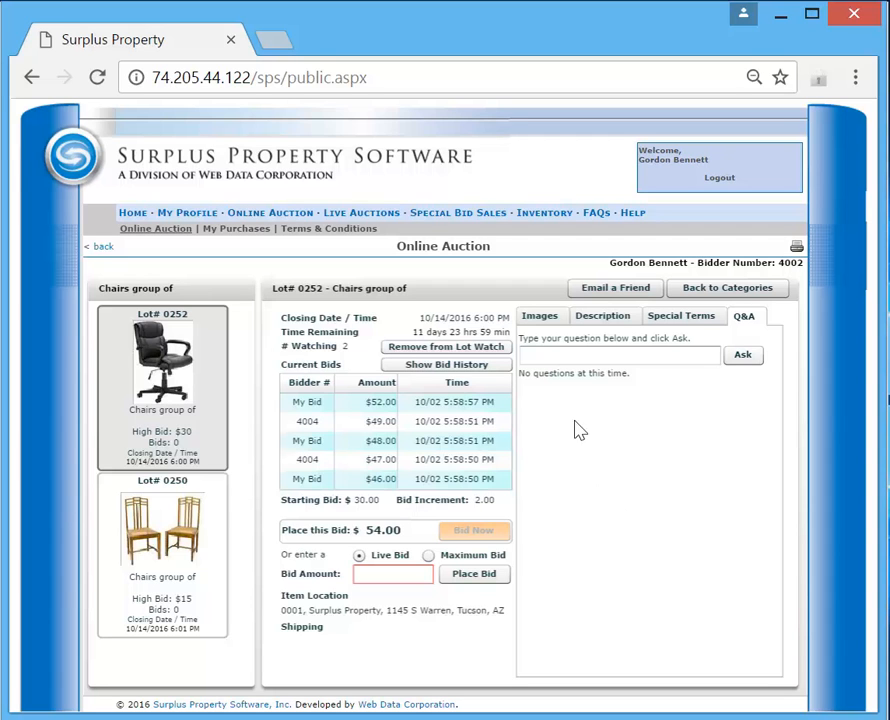
click(744, 289)
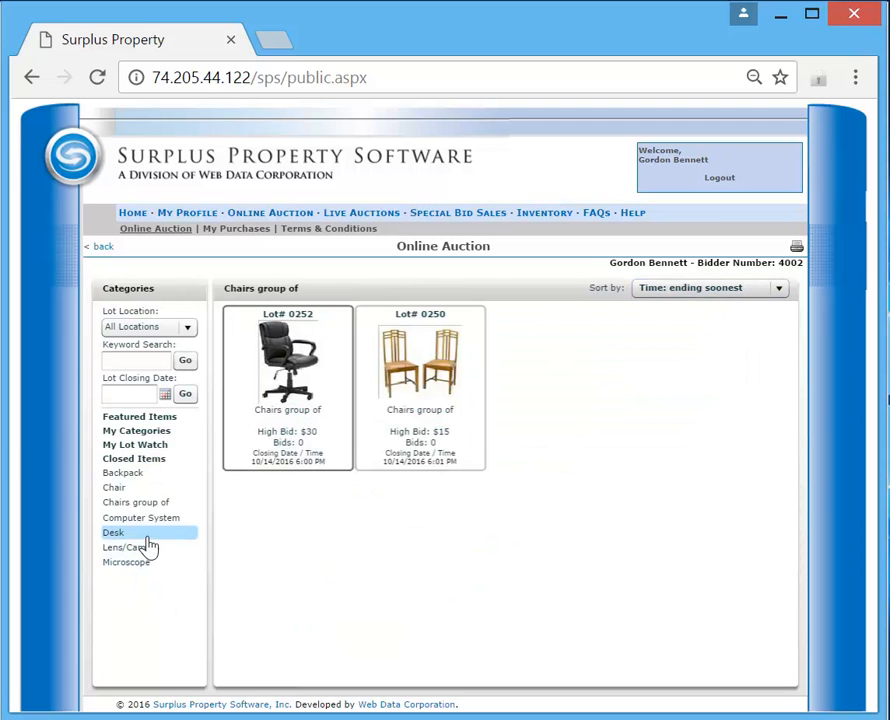
click(131, 450)
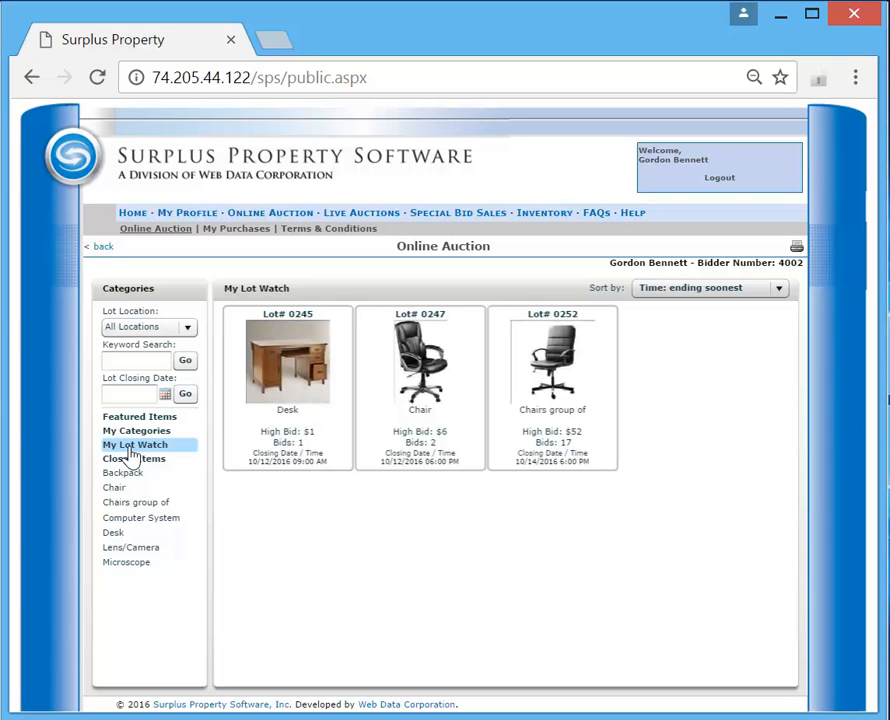
- Open watched lot 0247, the chair, place the offered $7.00 bid, and confirm buying it outright at the Buy Now price
click(415, 383)
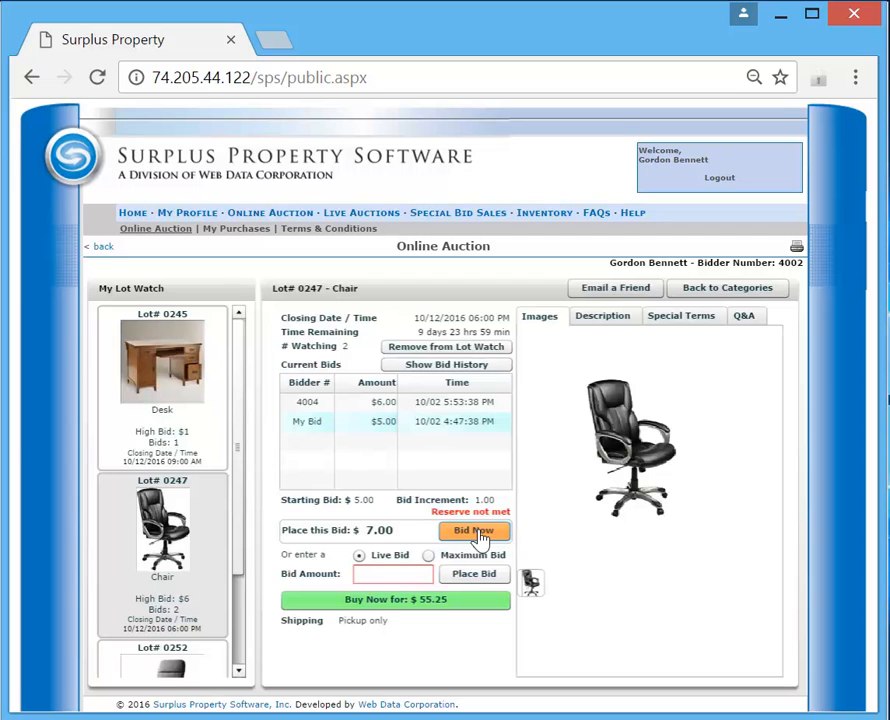
click(478, 533)
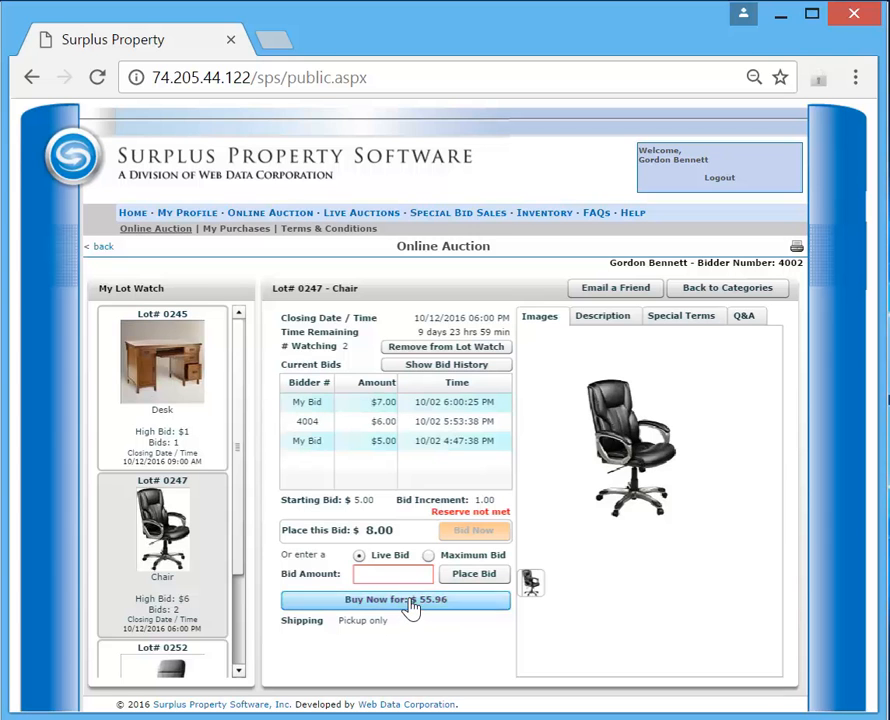
click(410, 604)
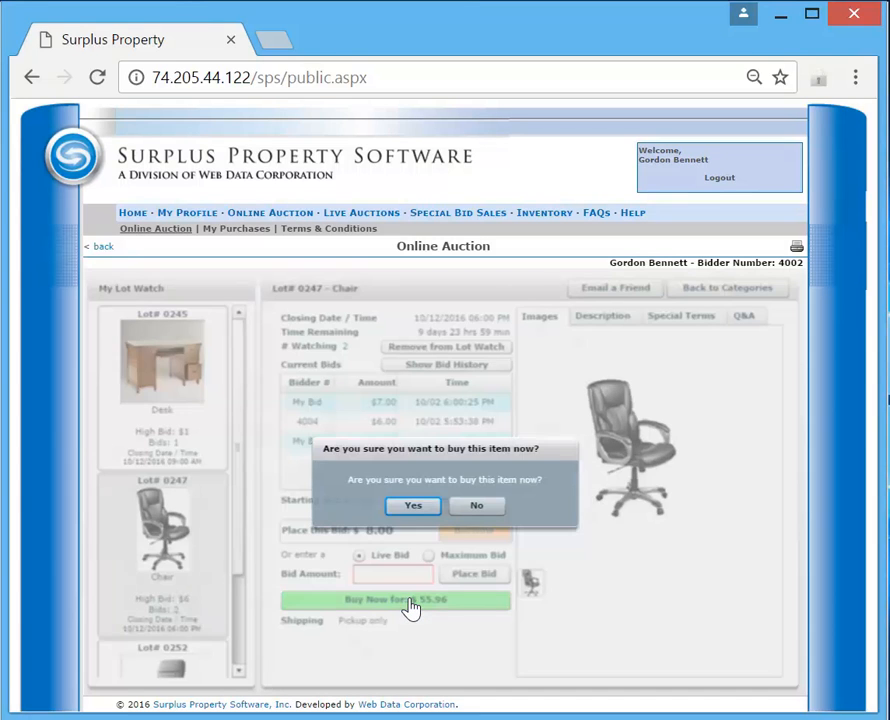
click(415, 507)
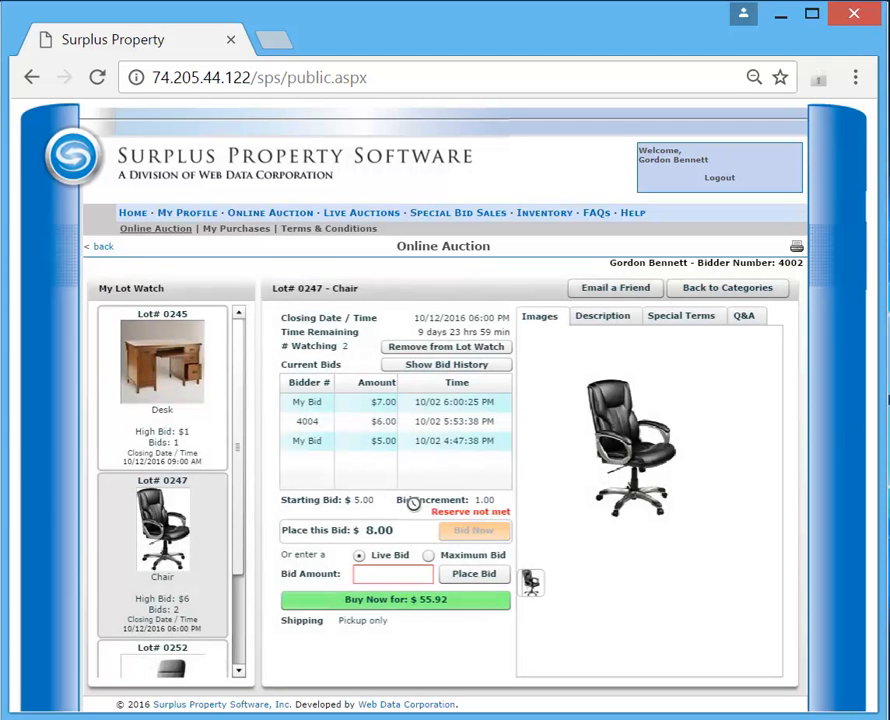